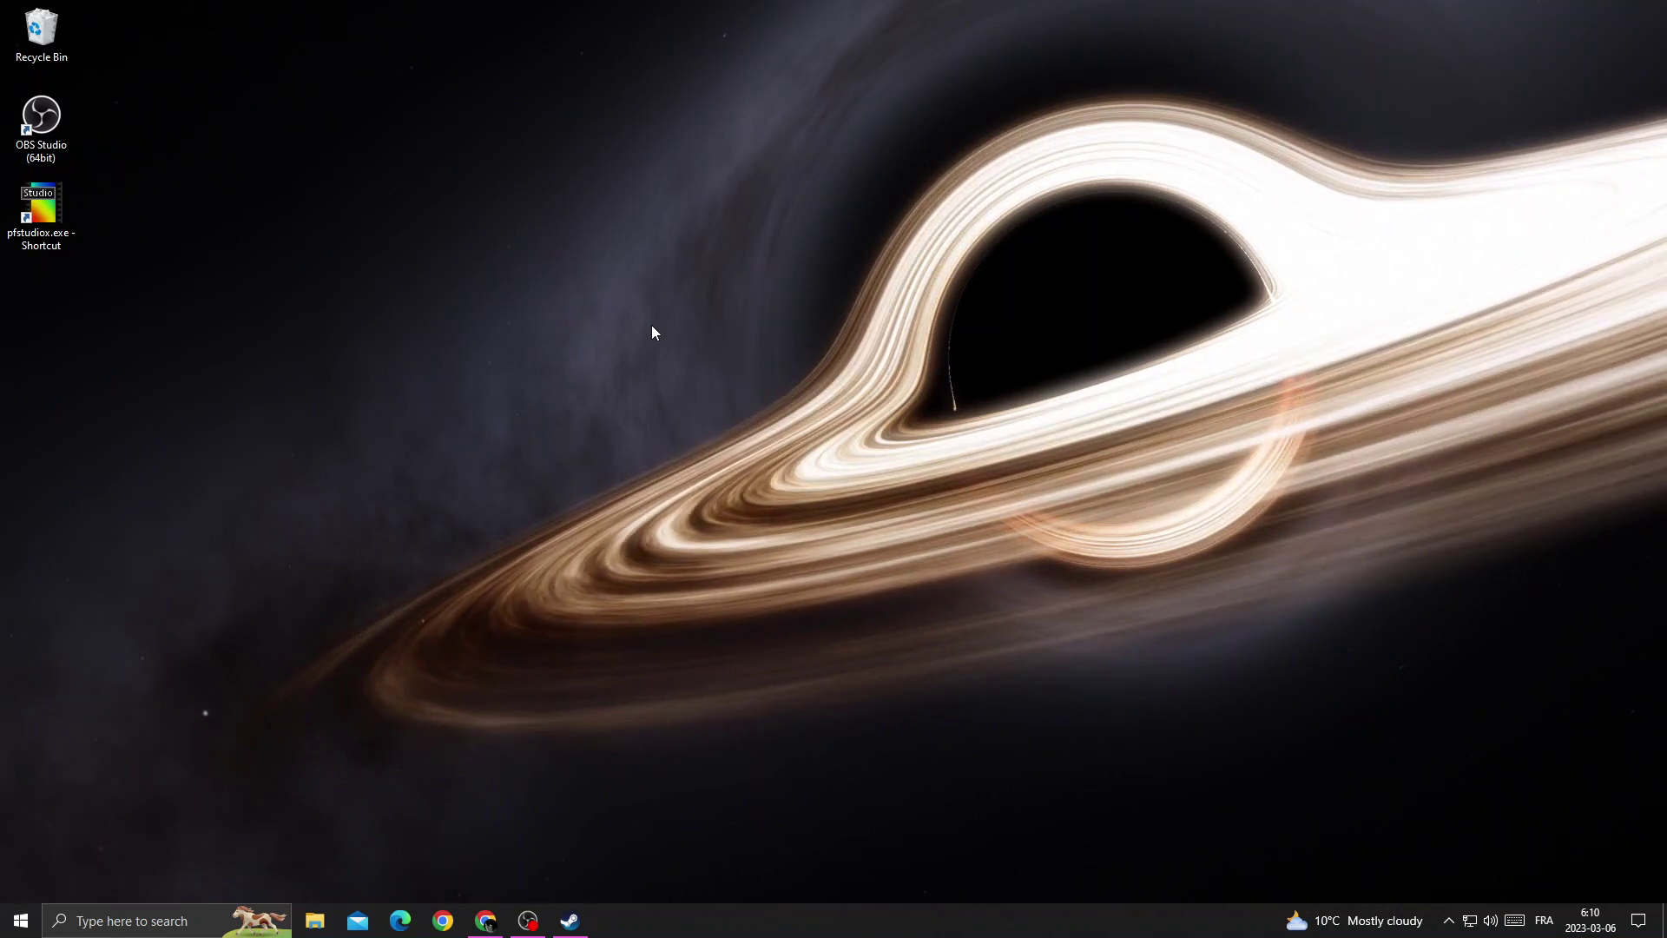
Step: Open Windows Search from the taskbar to look for a setting
left_click(157, 920)
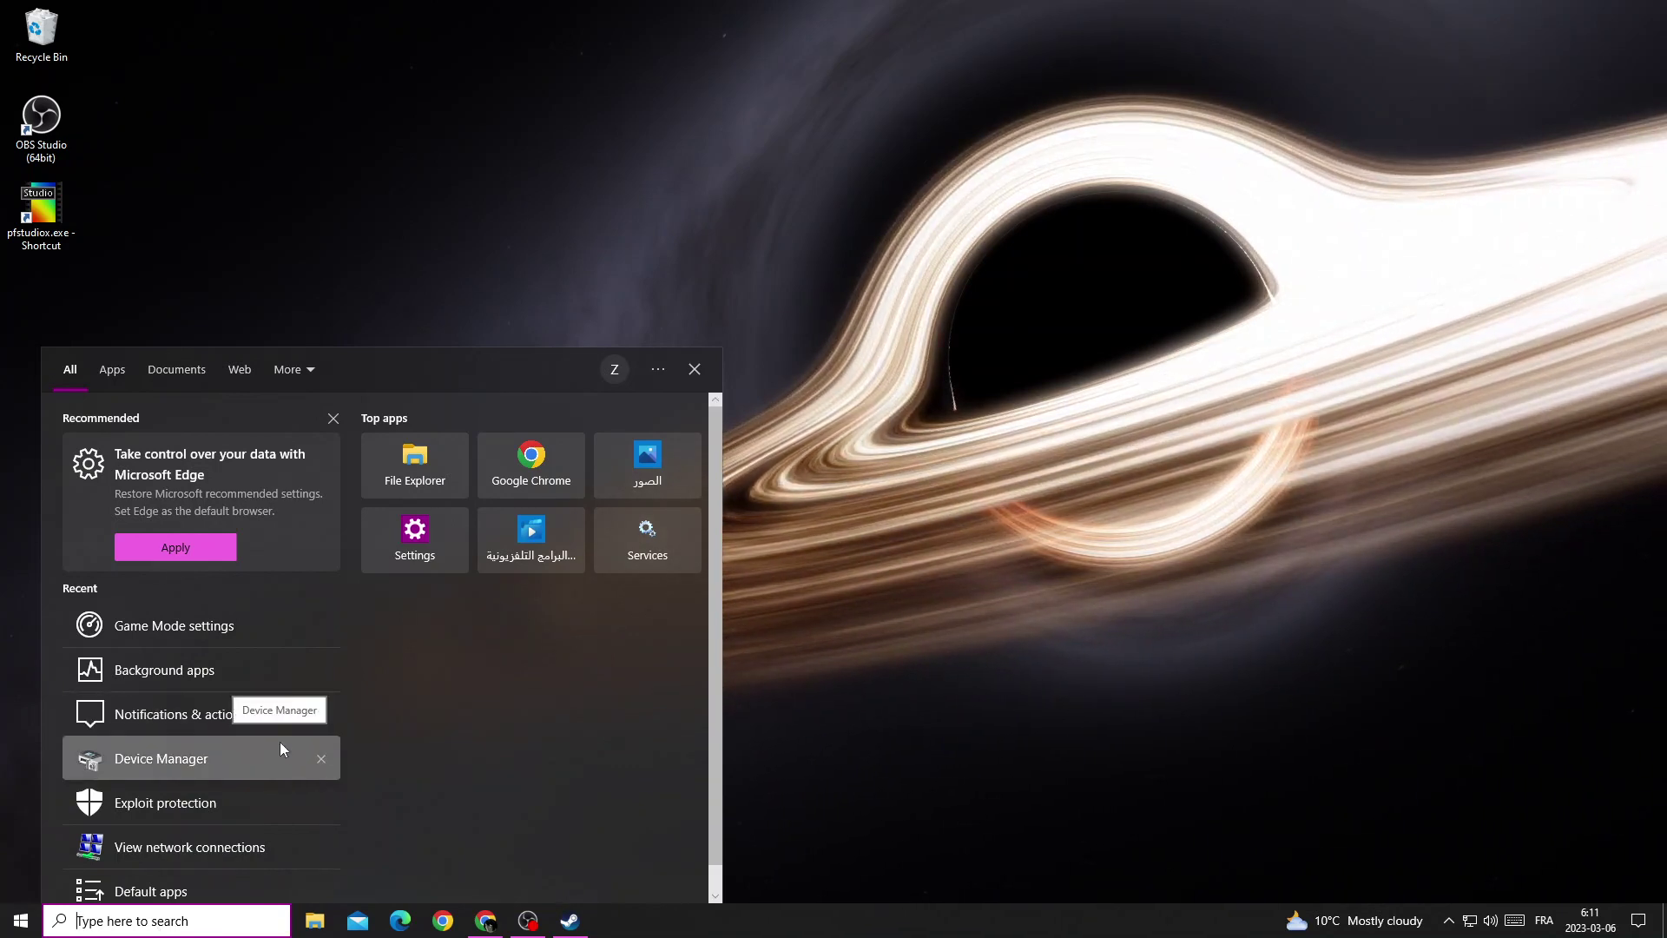
type("back")
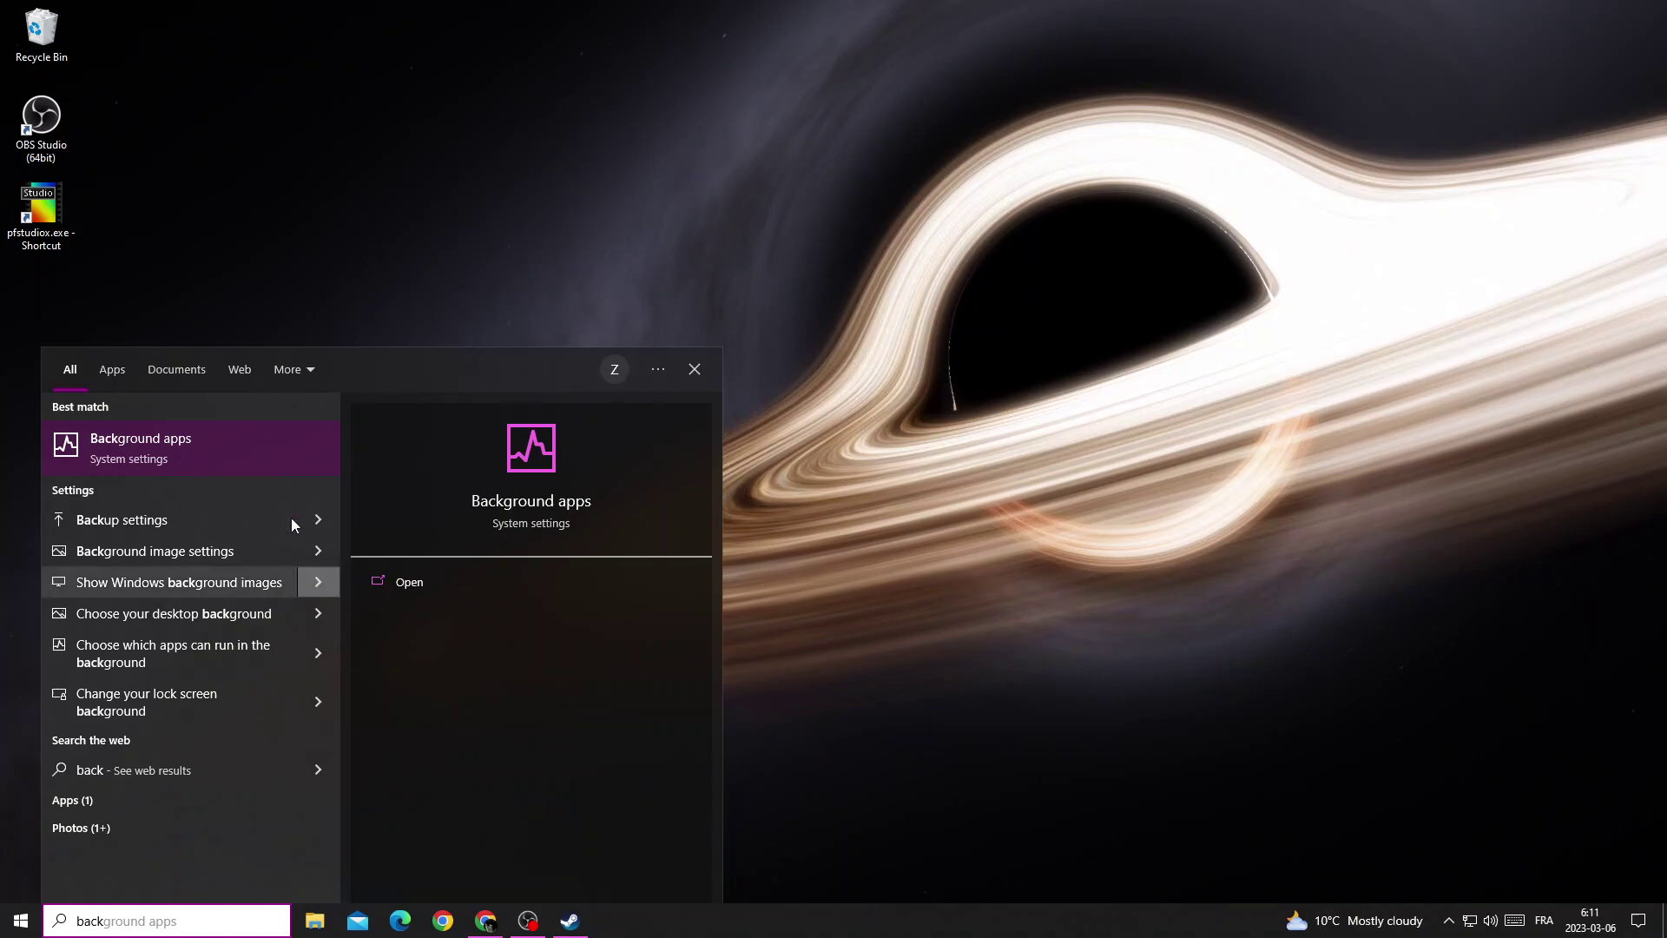
Step: Open the Background apps page, confirm background apps are off, and close Settings
left_click(248, 436)
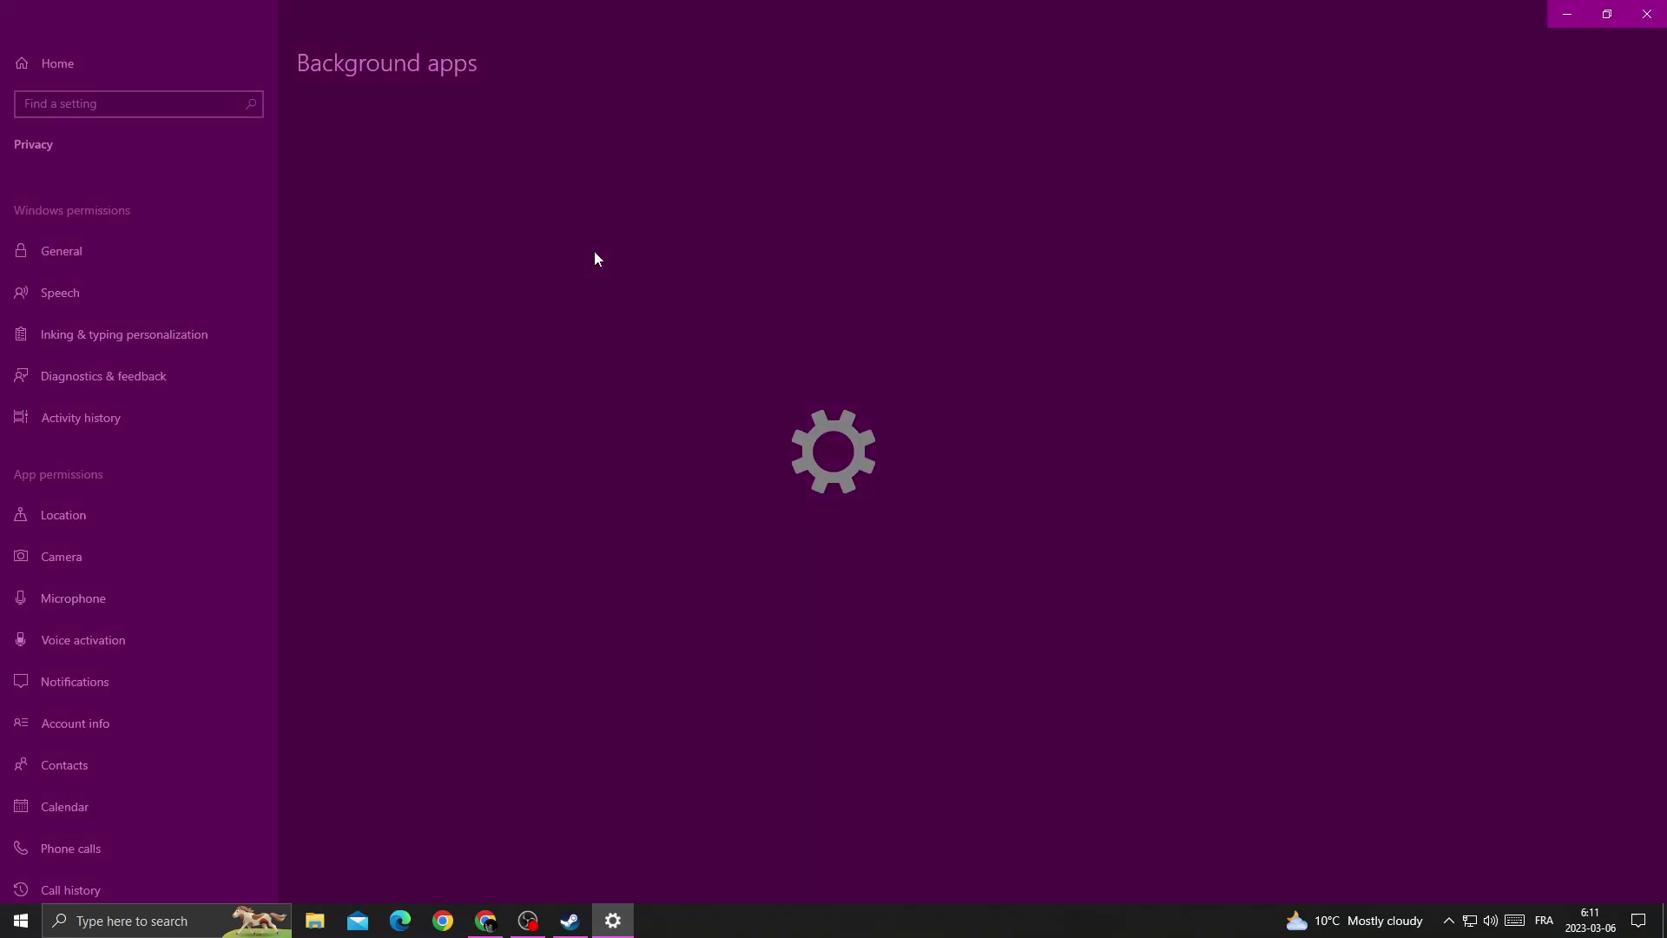
scroll(616, 495, "down", 3)
scroll(624, 525, "up", 2)
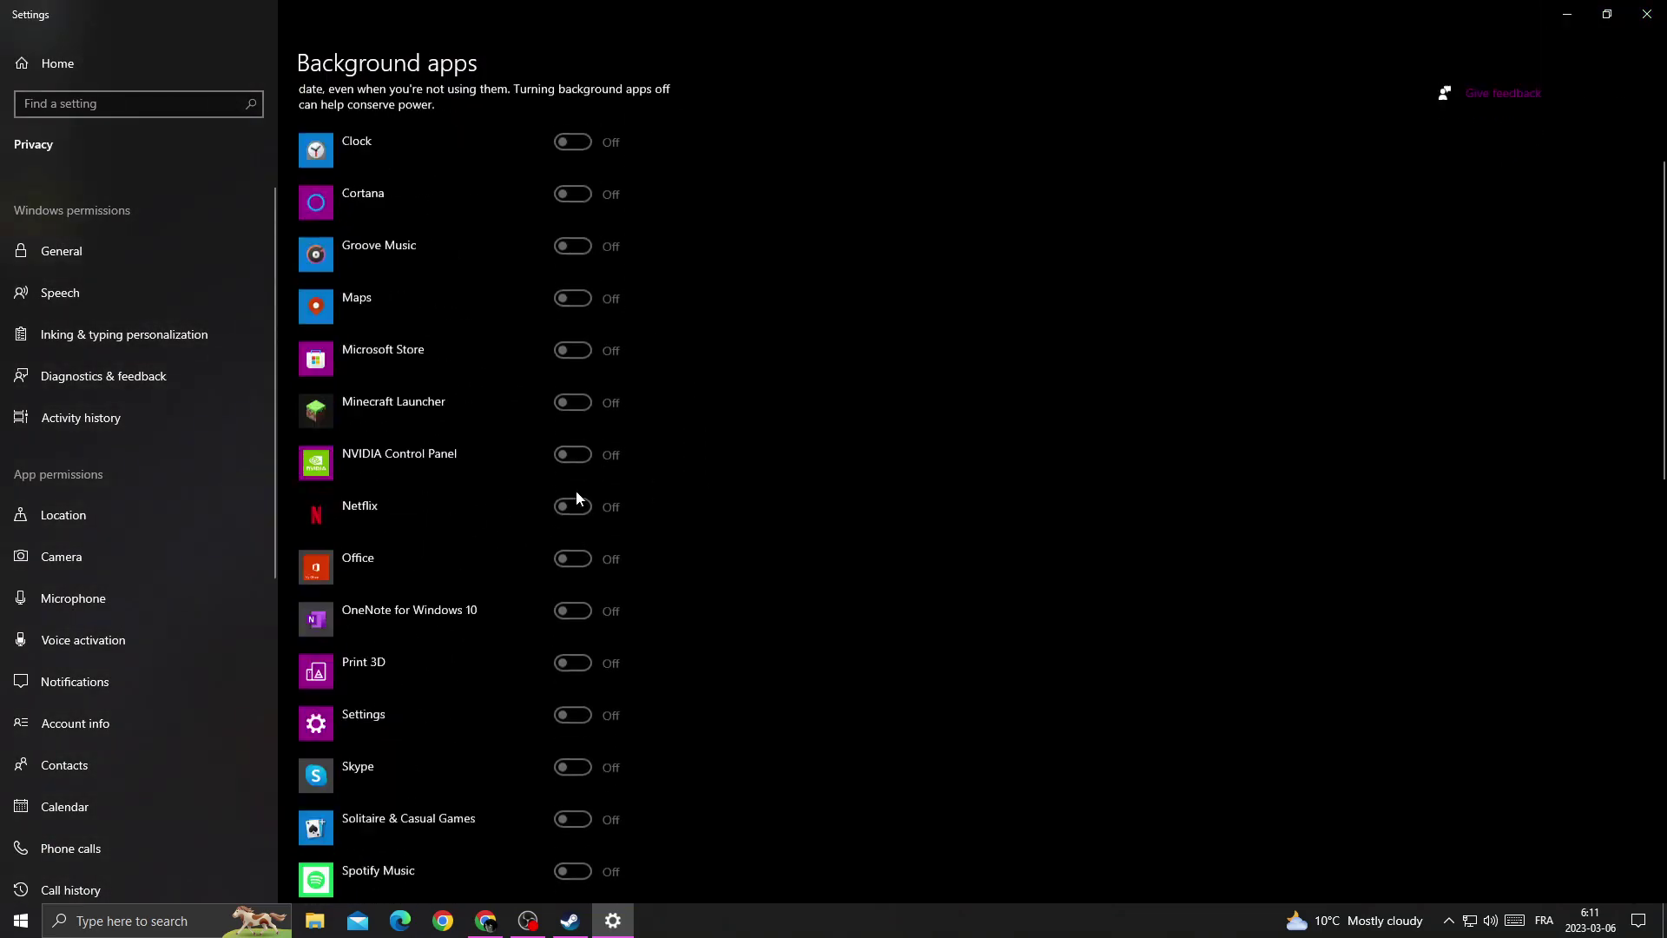
scroll(577, 495, "up", 2)
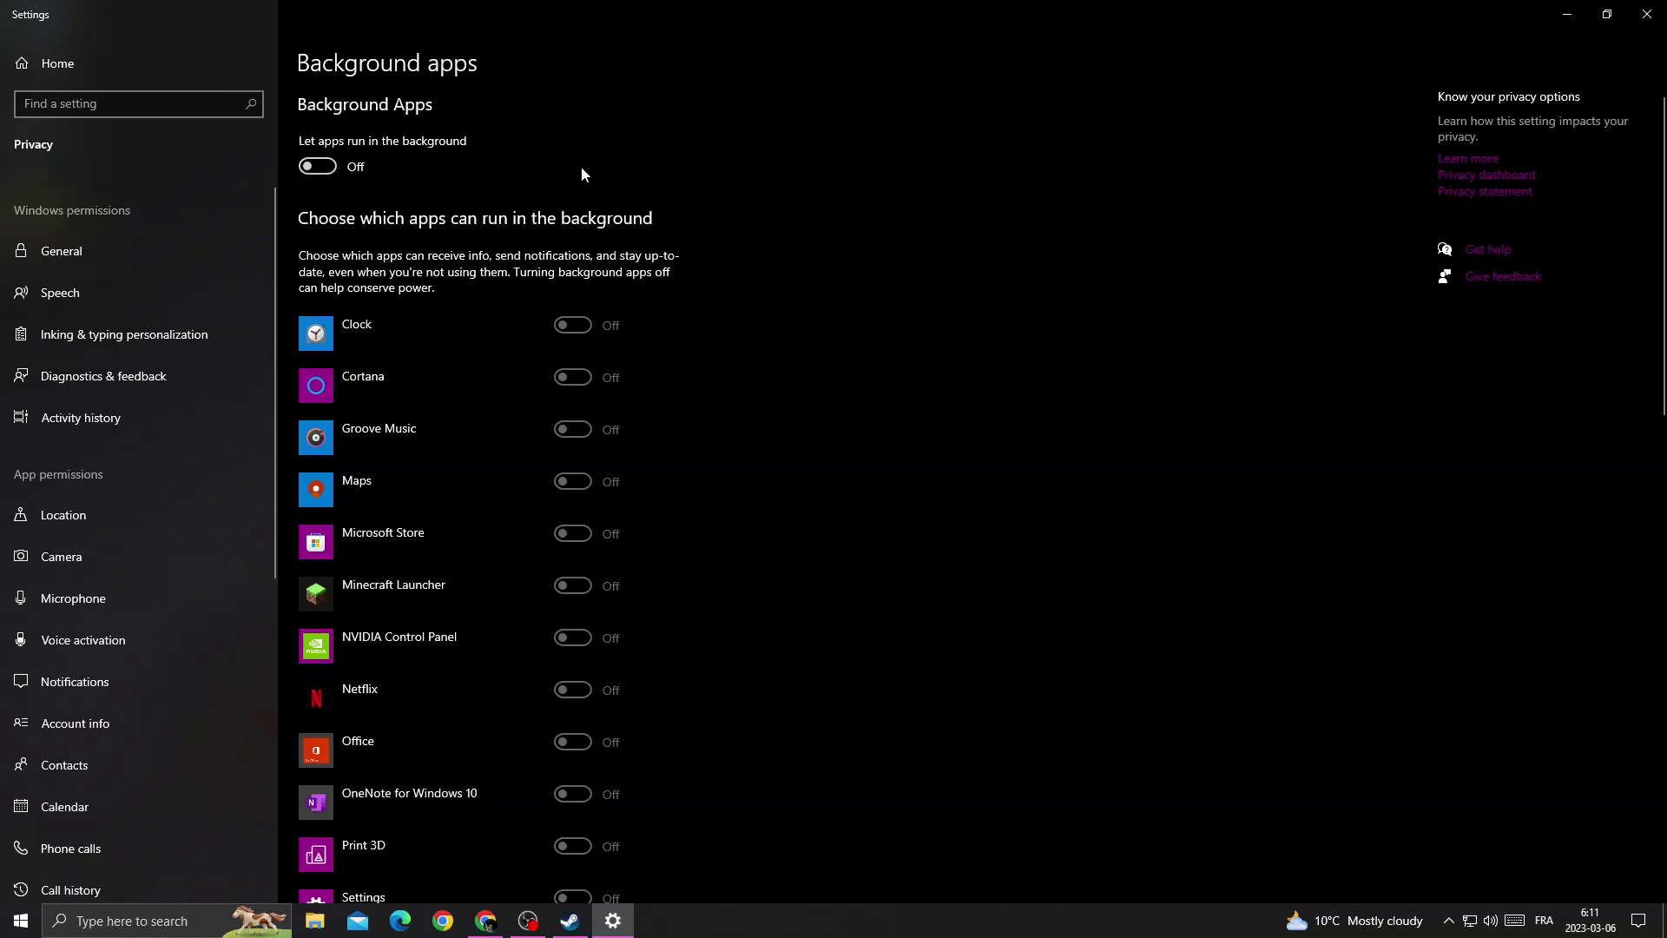
left_click(1646, 14)
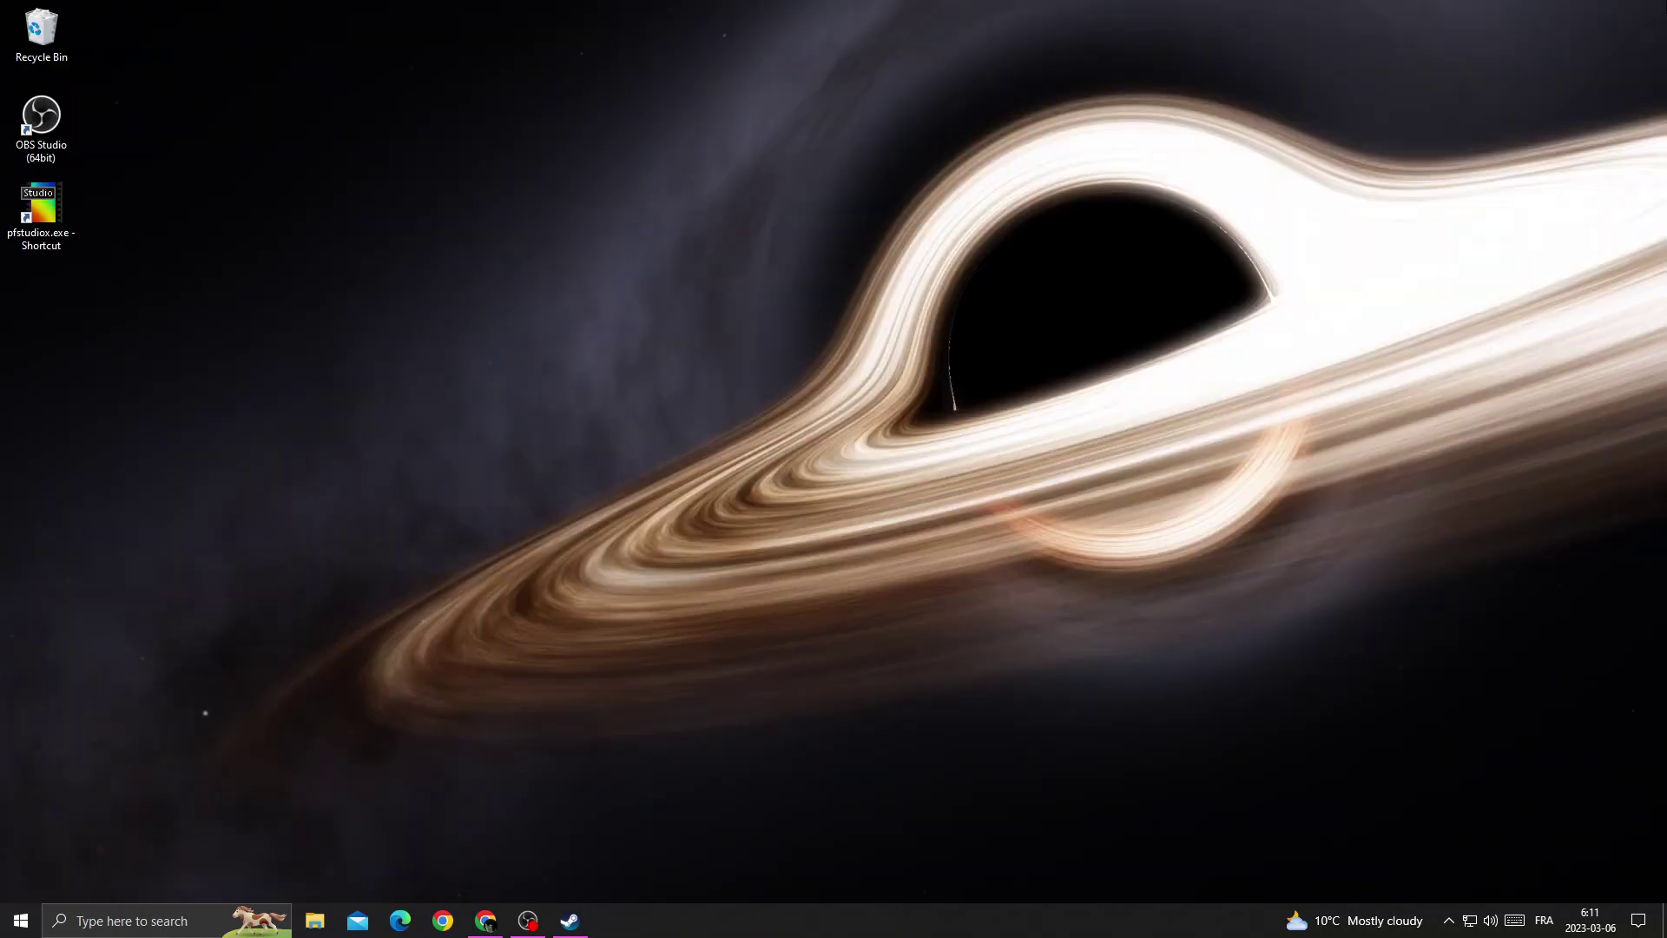
Step: Switch off 'Get notifications from apps and other senders' in Notifications & actions, then close Settings
left_click(81, 922)
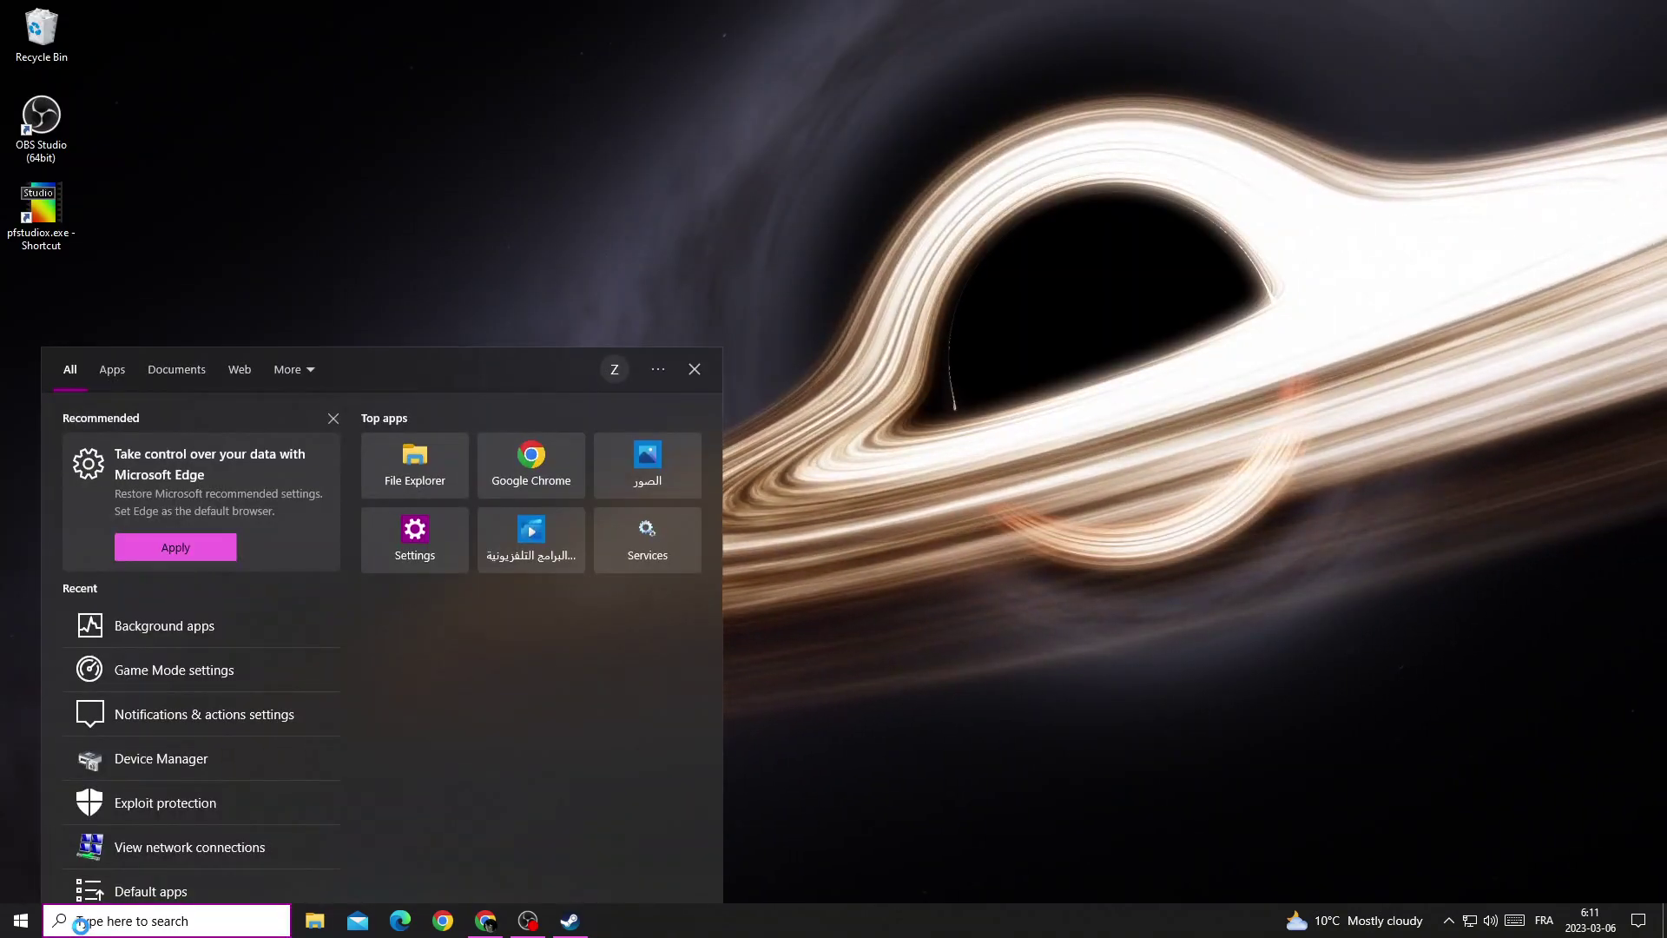
type("notif")
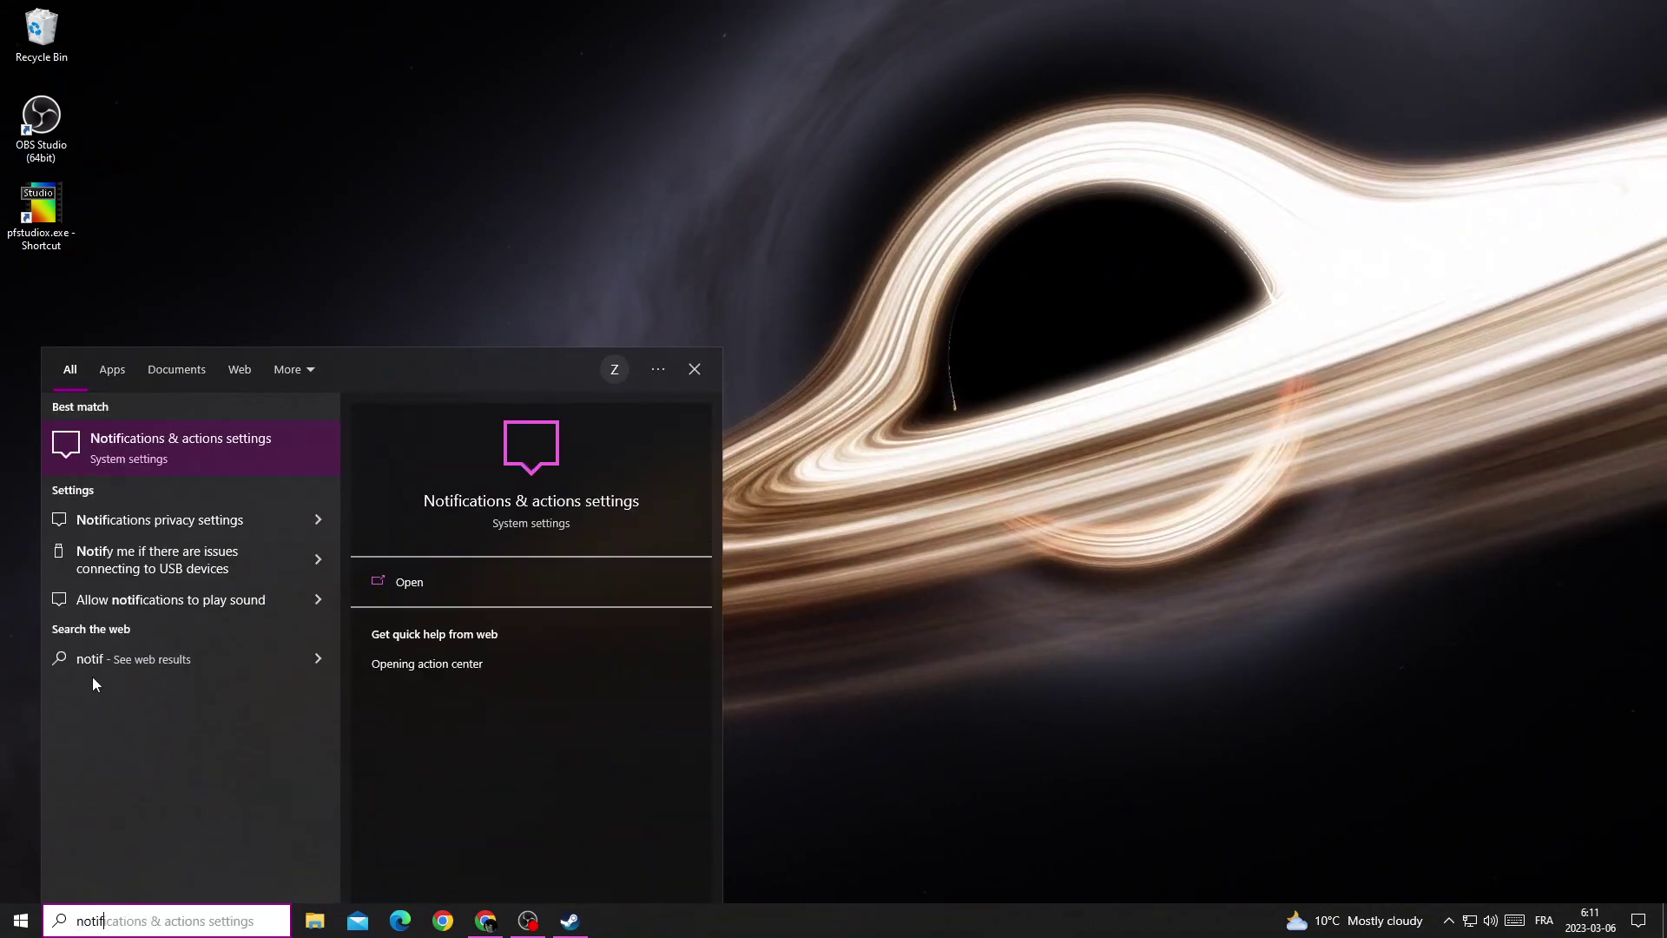
left_click(210, 444)
left_click(321, 313)
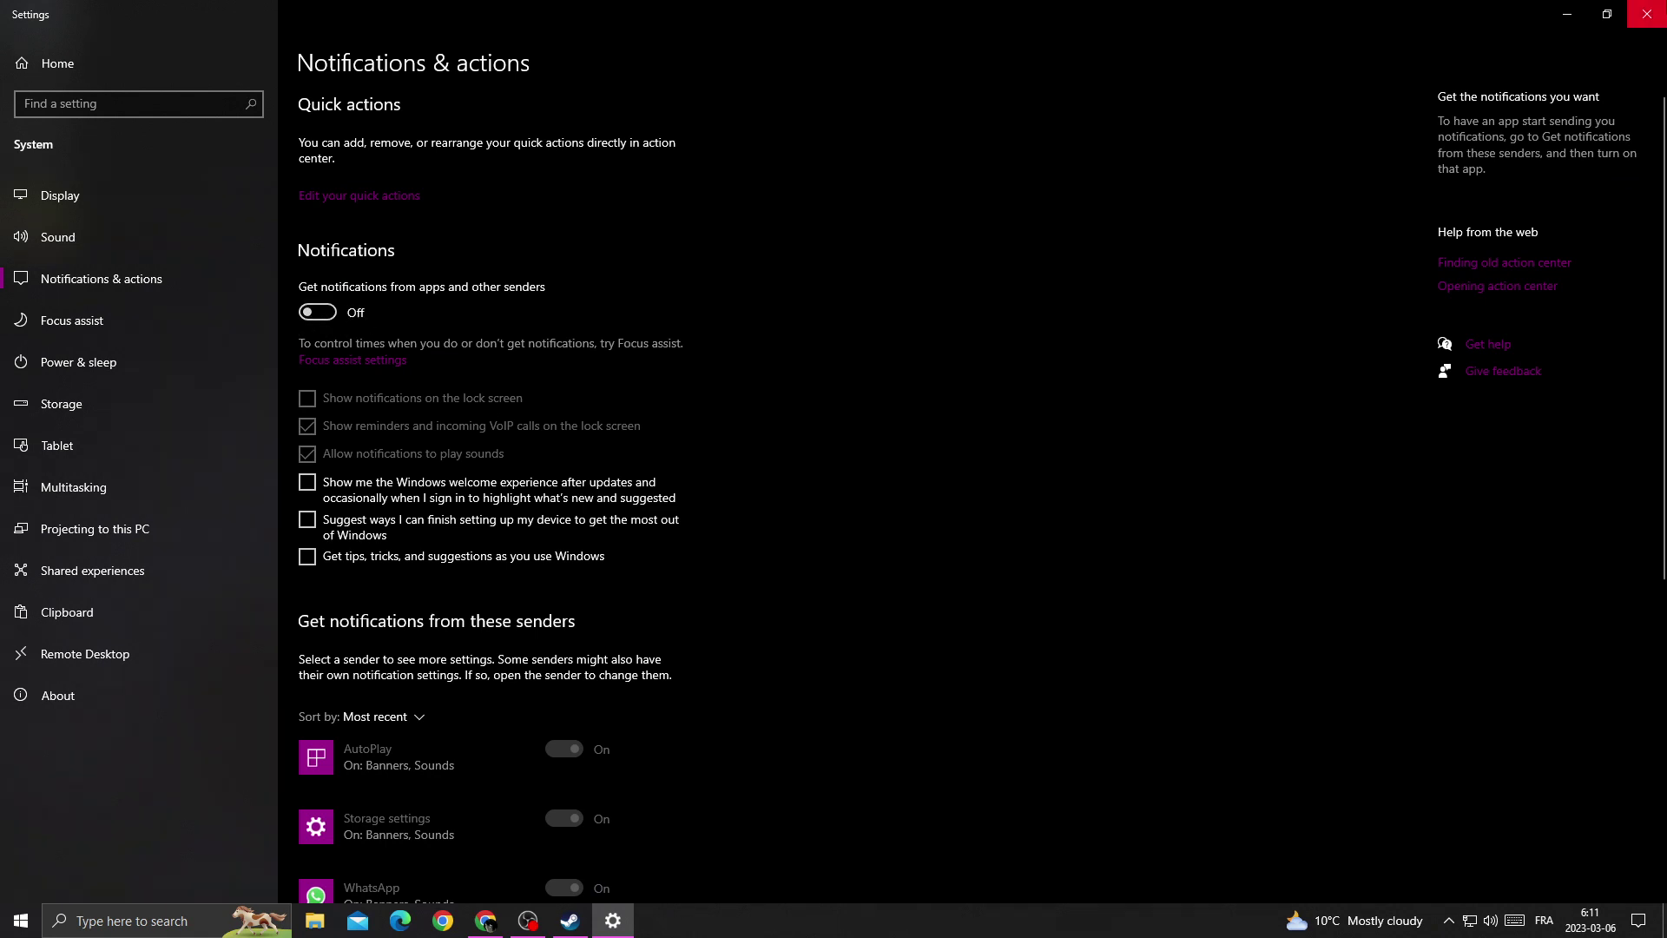
left_click(1646, 13)
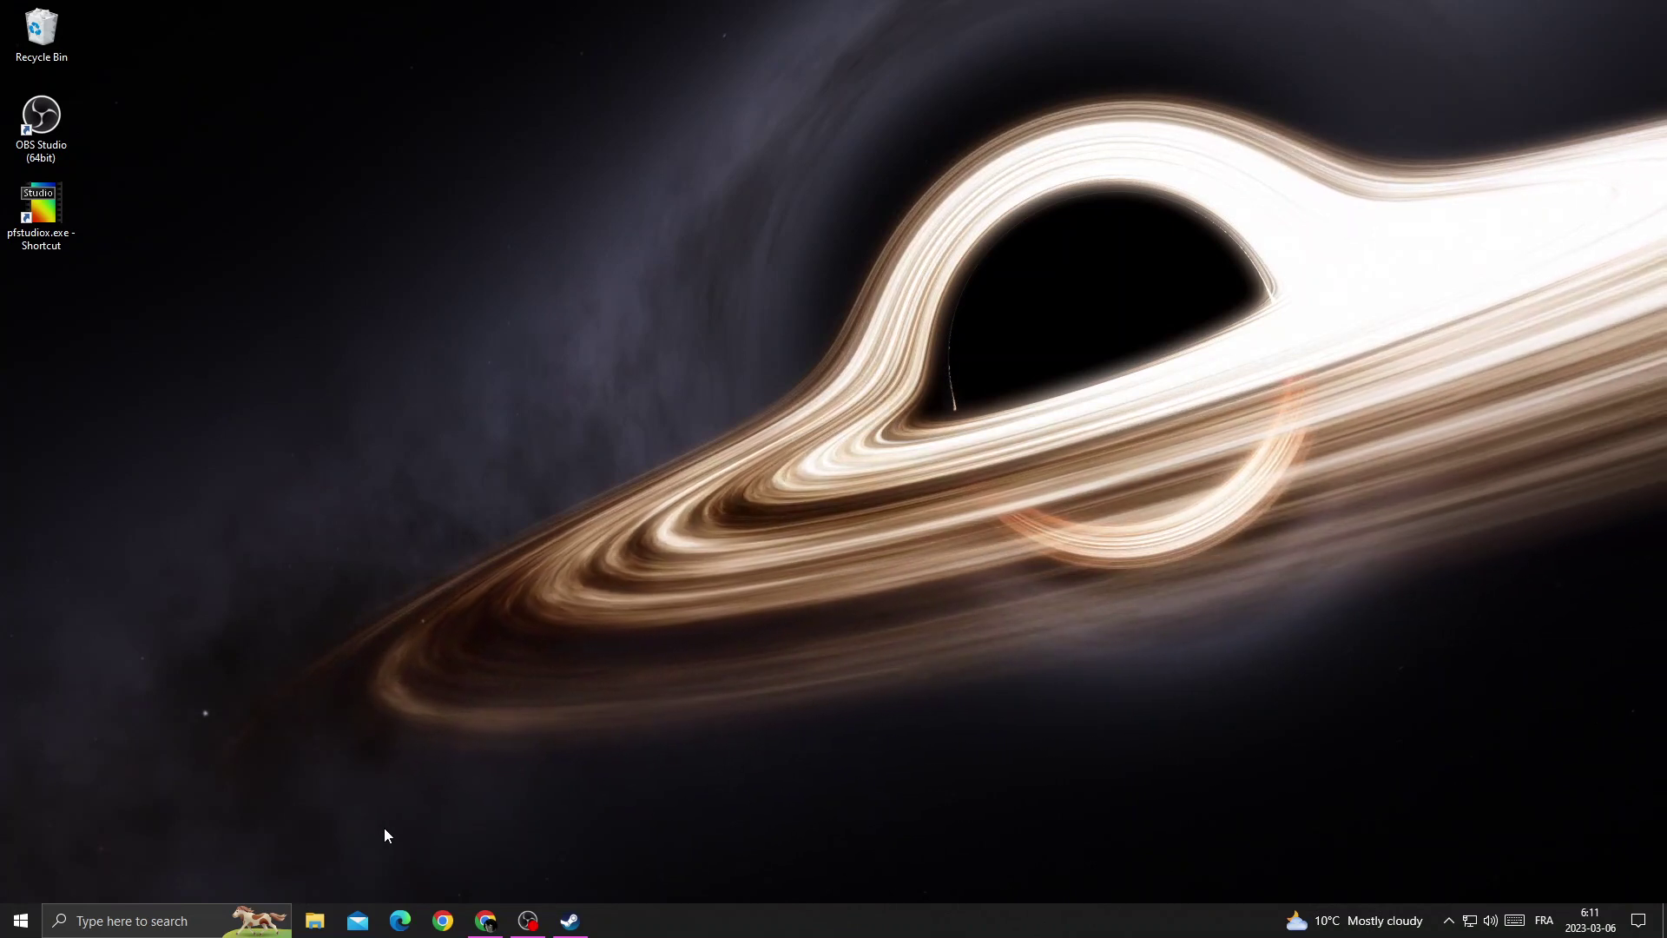
Step: Turn on hardware-accelerated GPU scheduling in Graphics settings, then view and dismiss the Start power options
left_click(130, 921)
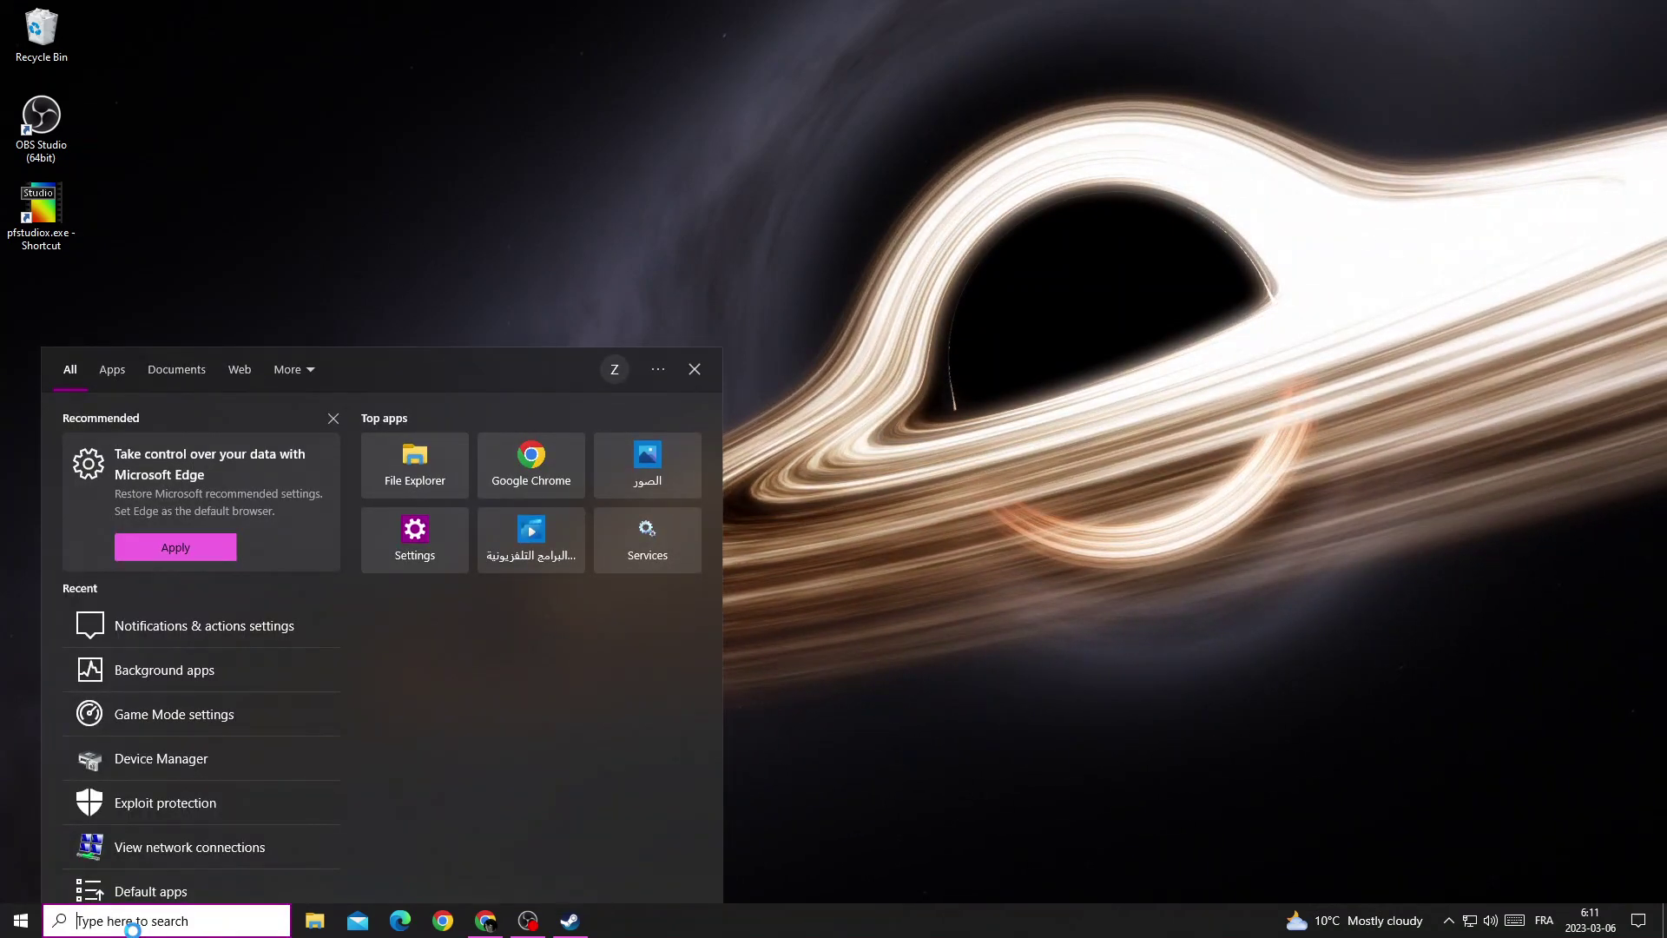
type("game")
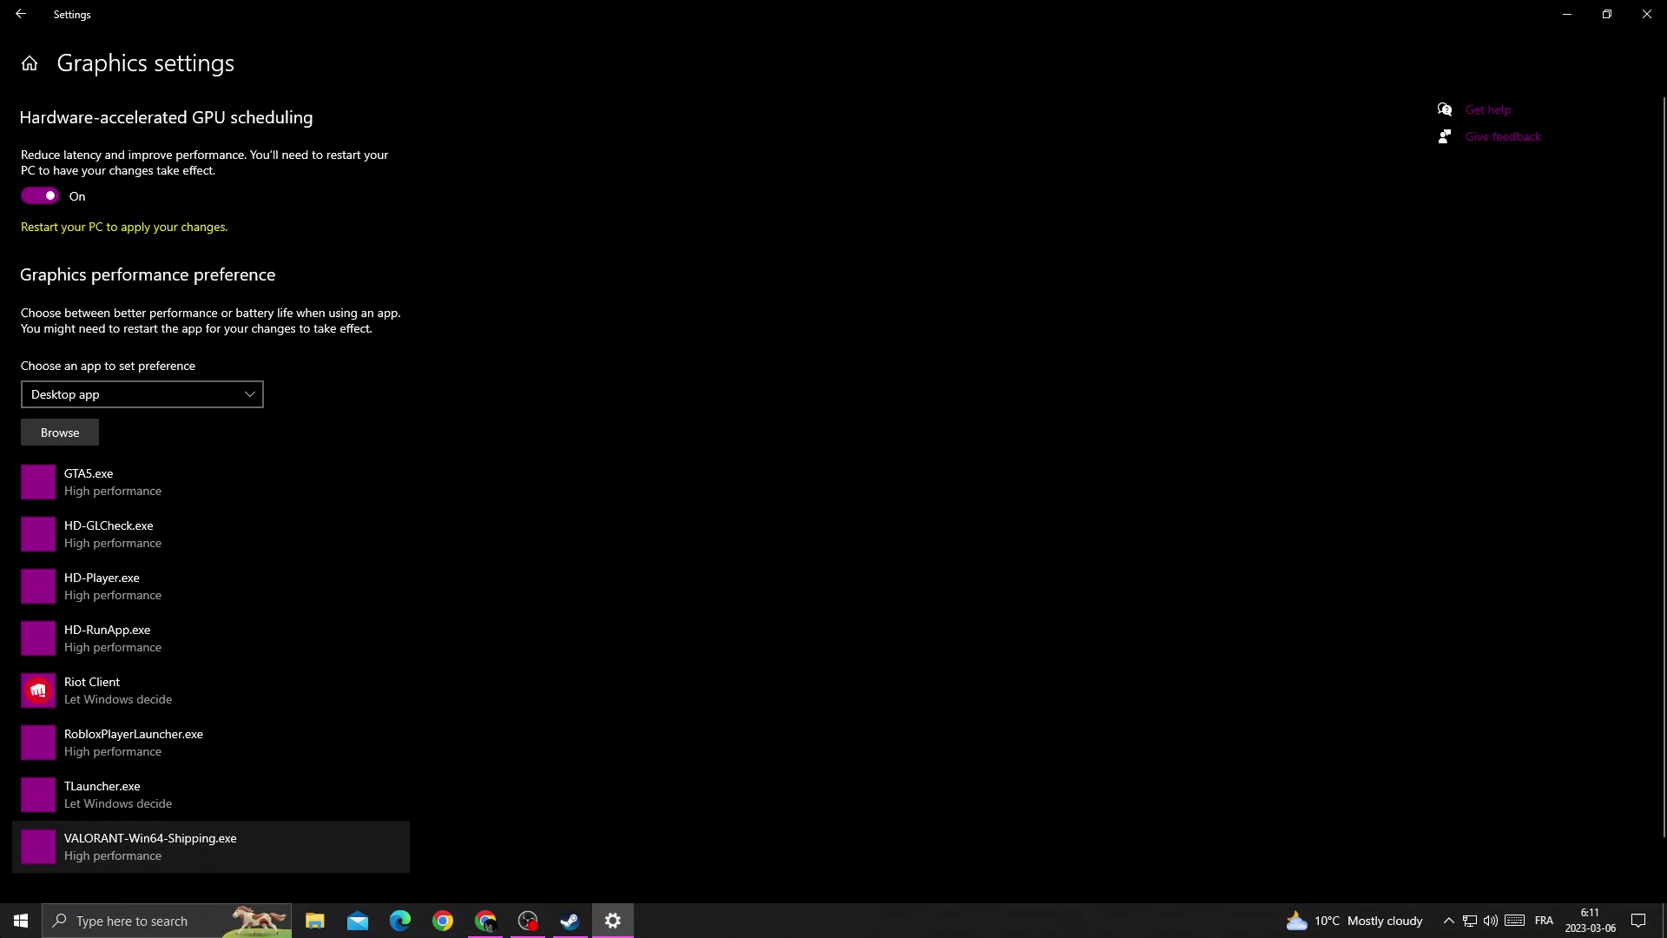
left_click(21, 921)
left_click(18, 886)
left_click(586, 643)
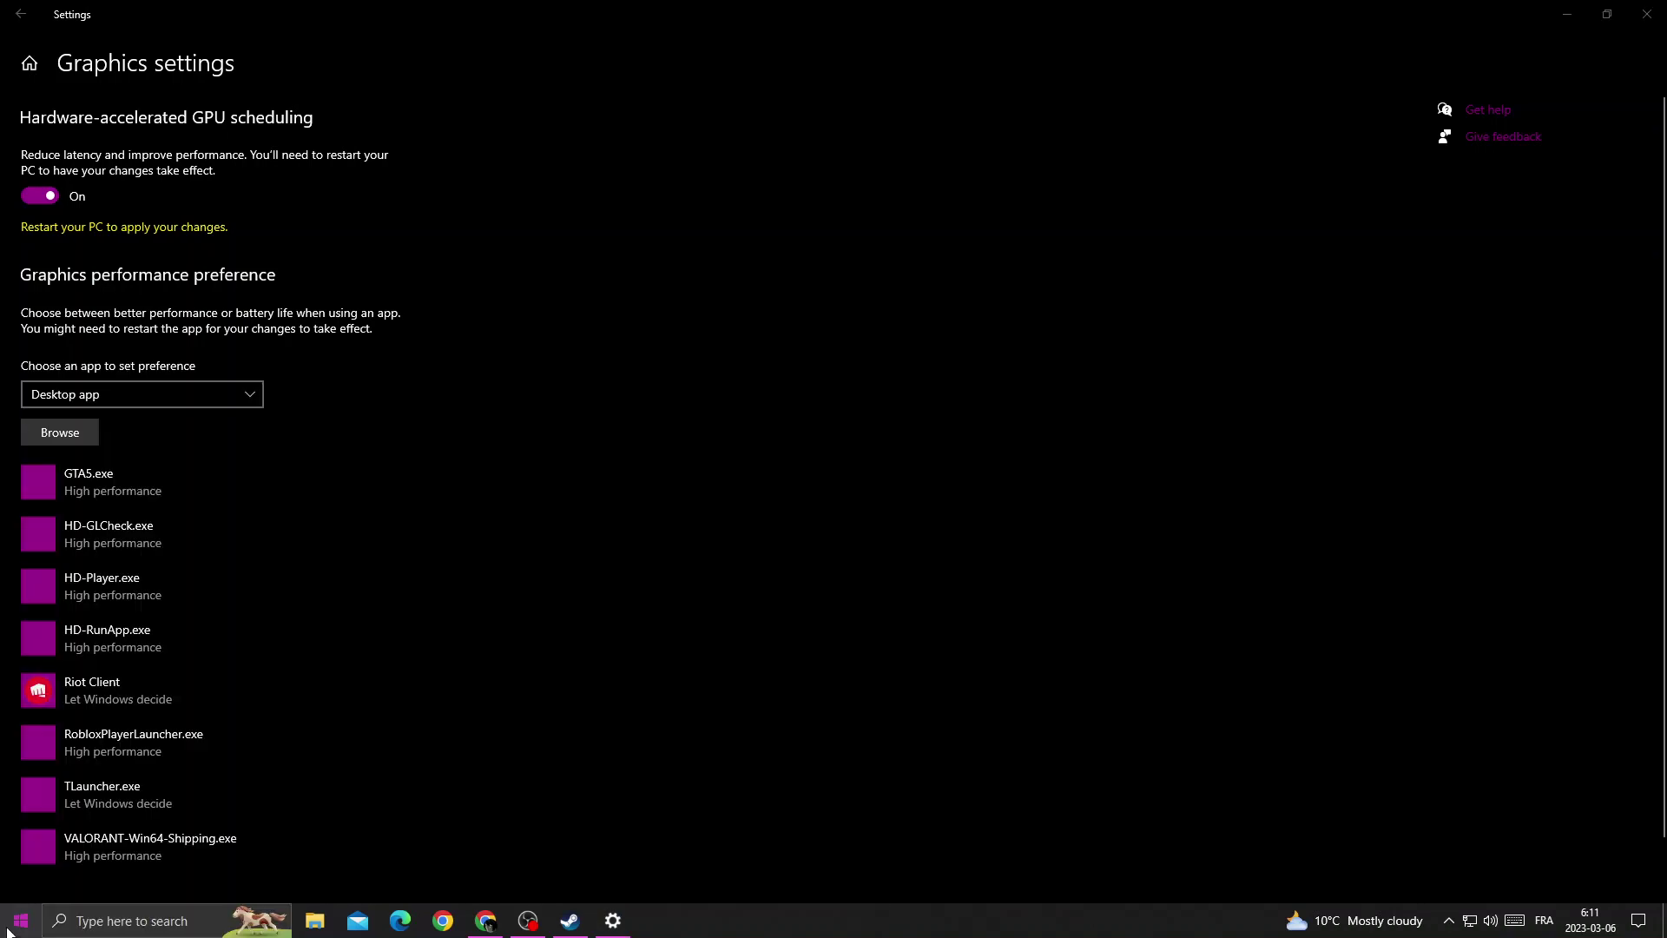